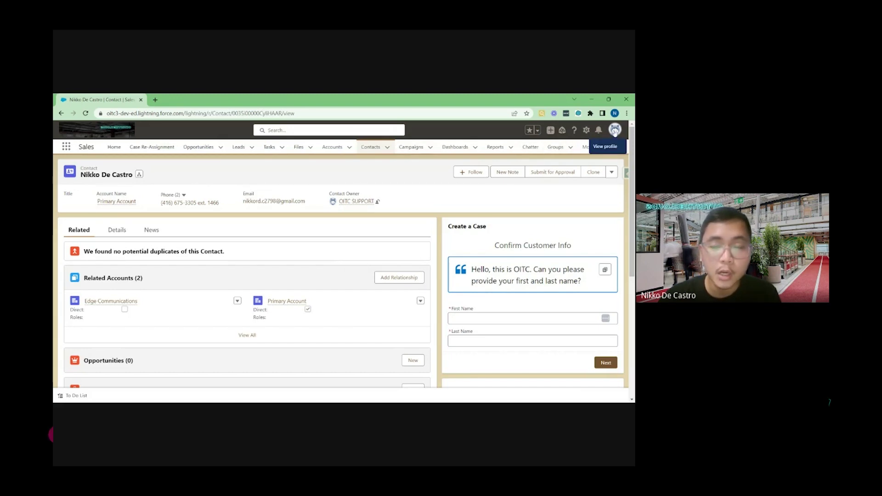
- Open My Email Settings from the profile Settings, searching 'Email' in Quick Find
{"action": "left_click", "coordinate": [614, 129]}
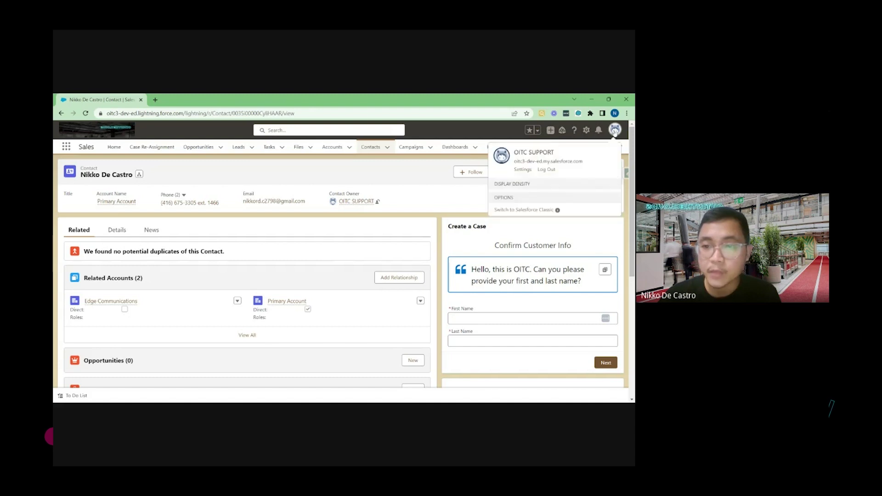
{"action": "left_click", "coordinate": [523, 170]}
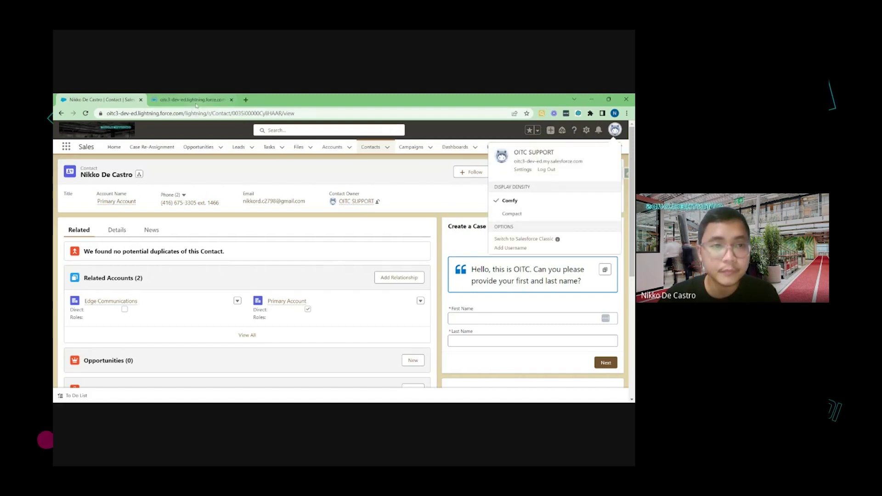
{"action": "left_click", "coordinate": [193, 99]}
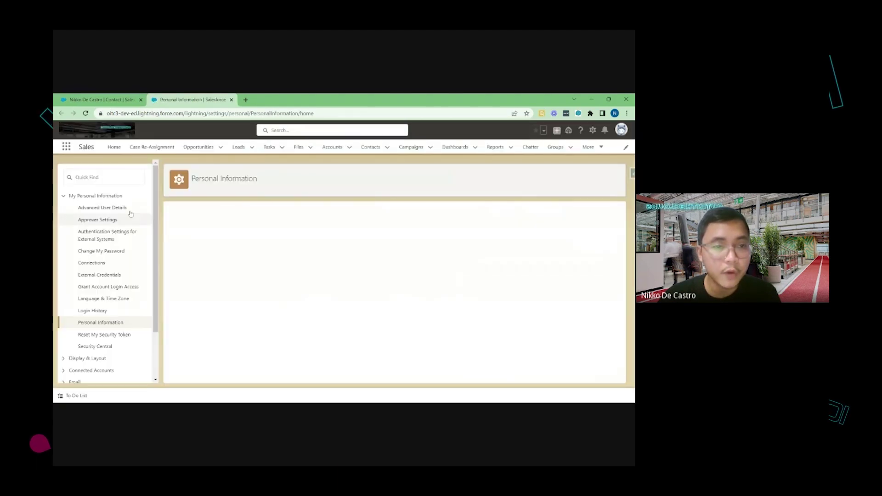
{"action": "left_click", "coordinate": [105, 177]}
{"action": "type", "text": "Email"}
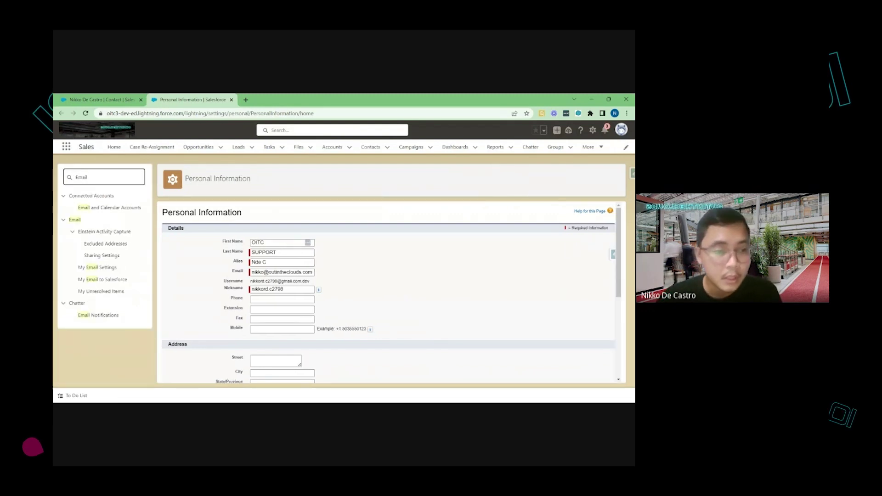
{"action": "left_click", "coordinate": [91, 268]}
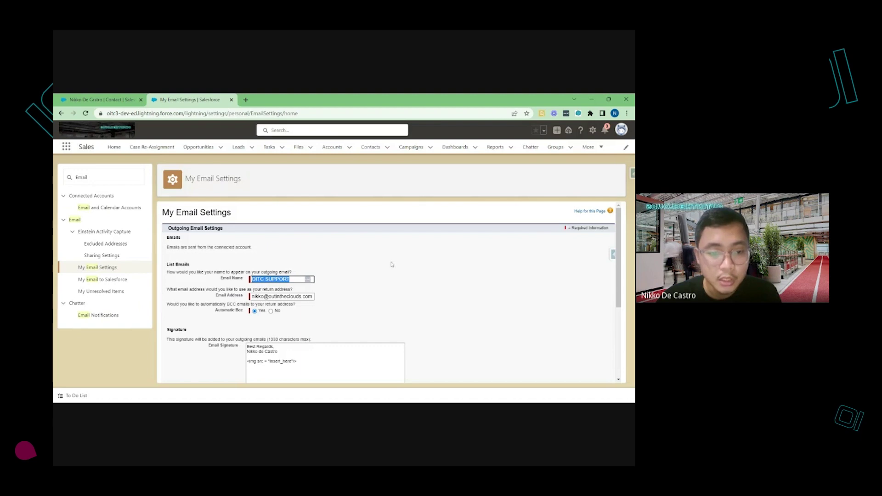
{"action": "scroll", "coordinate": [392, 264], "scroll_direction": "down", "scroll_amount": 2}
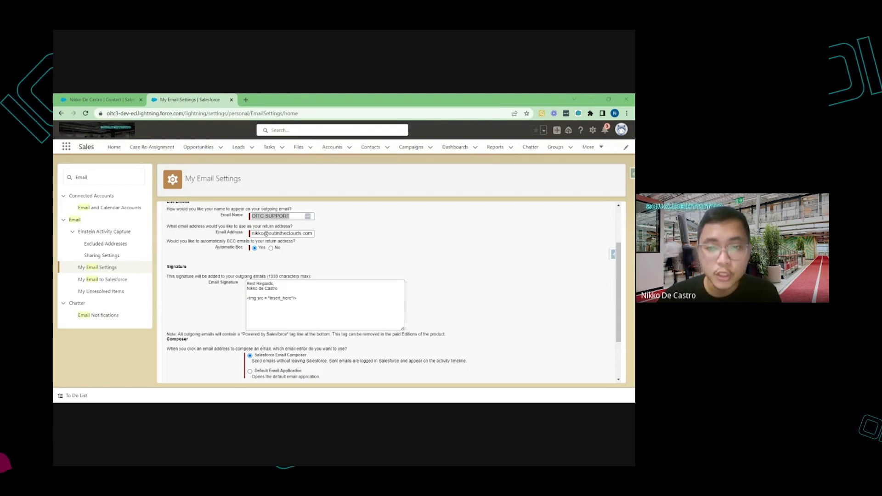
{"action": "key", "text": "alt+Tab"}
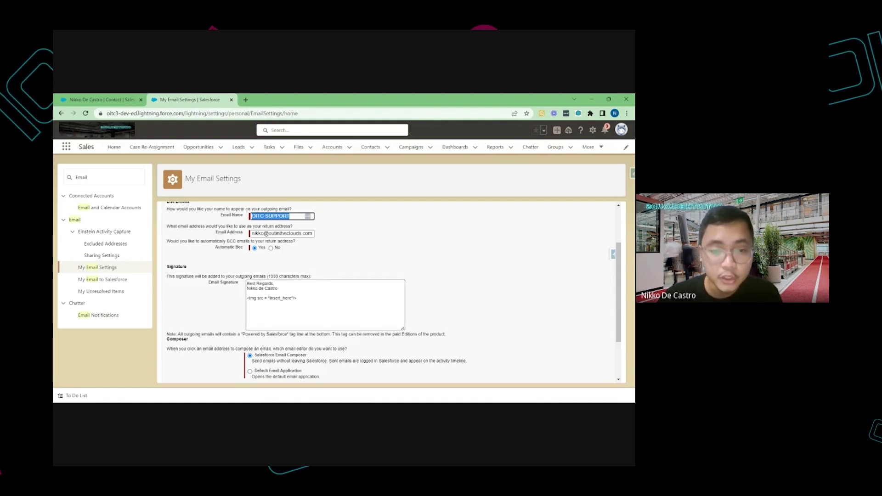
{"action": "left_click_drag", "start_coordinate": [250, 298], "coordinate": [297, 298]}
{"action": "key", "text": "shift+Left"}
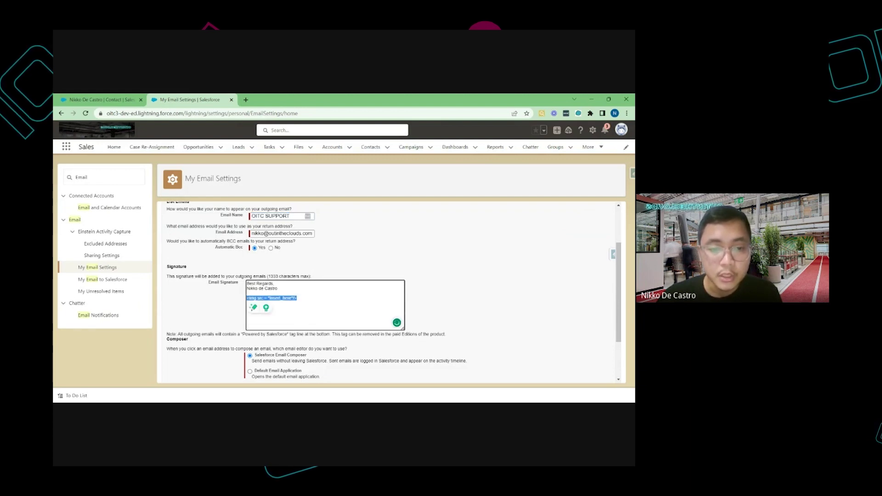
{"action": "key", "text": "Right"}
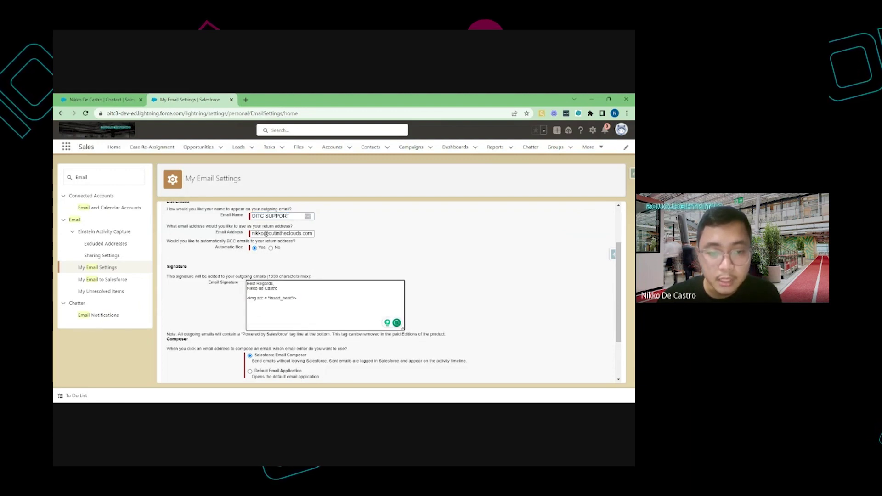
{"action": "double_click", "coordinate": [280, 298]}
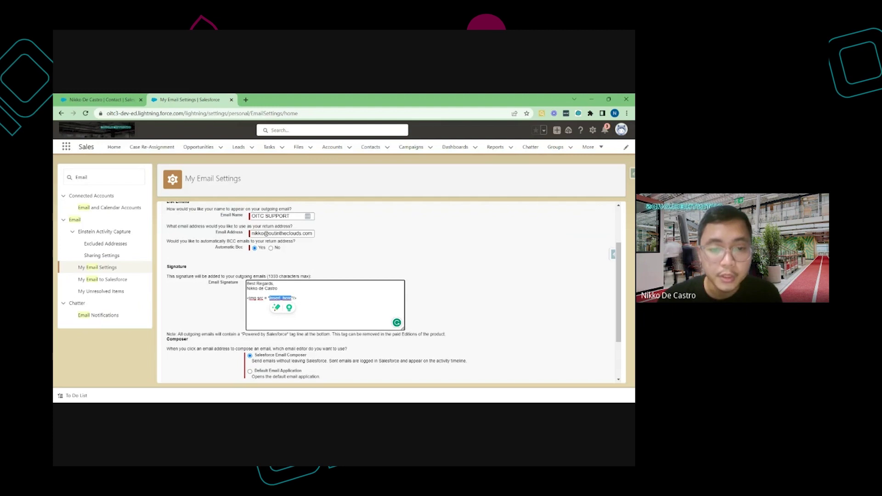
{"action": "key", "text": "alt+Tab"}
{"action": "key", "text": "alt+Tab"}
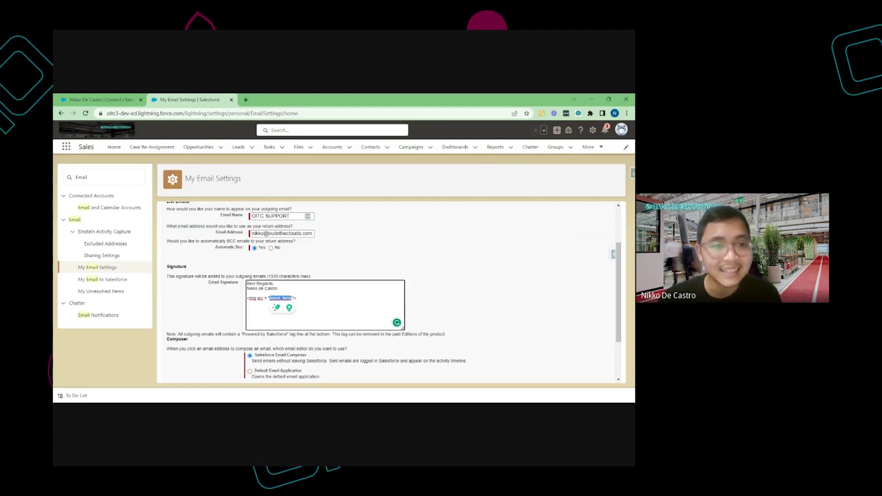
- Find 'Files' in the App Launcher and open the Files list in a new tab
{"action": "left_click", "coordinate": [66, 146]}
{"action": "type", "text": "Files"}
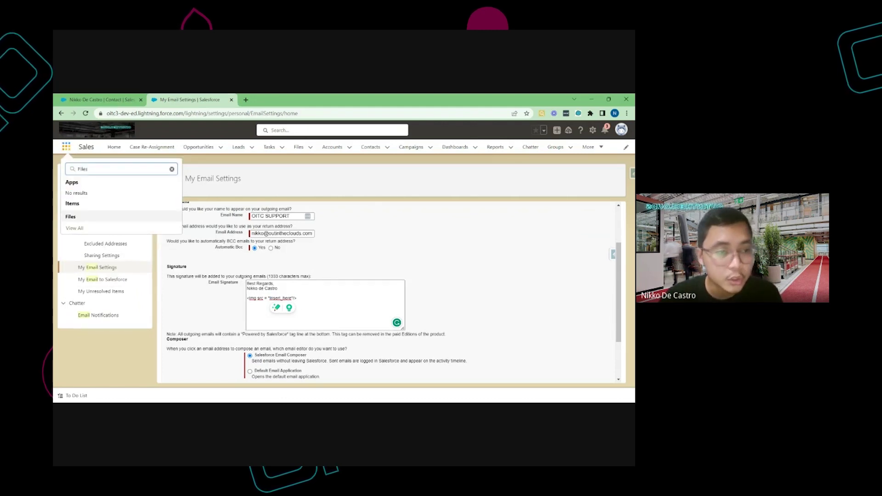
{"action": "left_click", "coordinate": [83, 220]}
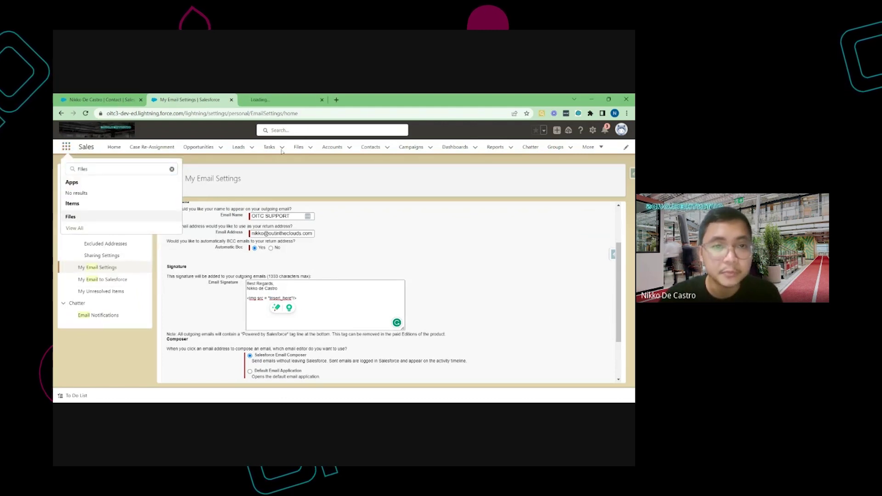
{"action": "key", "text": "ctrl+Tab"}
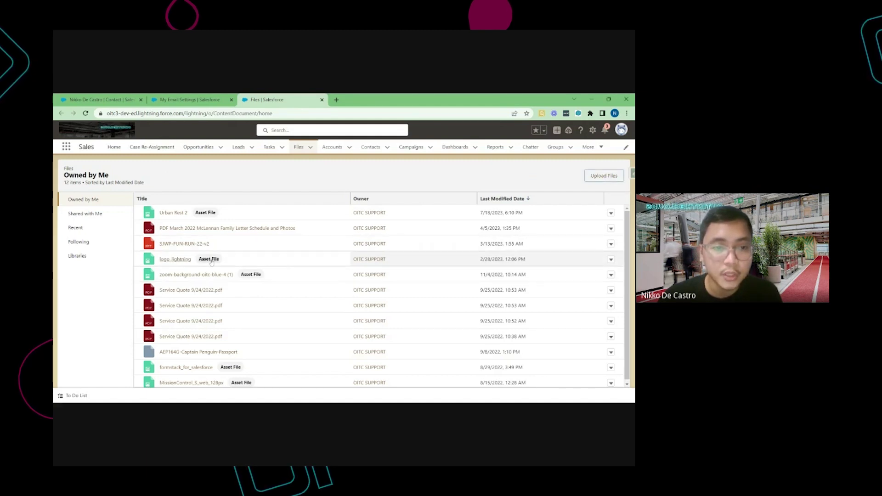
- Create and copy a public link for Urban Rest 2, pasting it into a new tab
{"action": "left_click", "coordinate": [174, 214]}
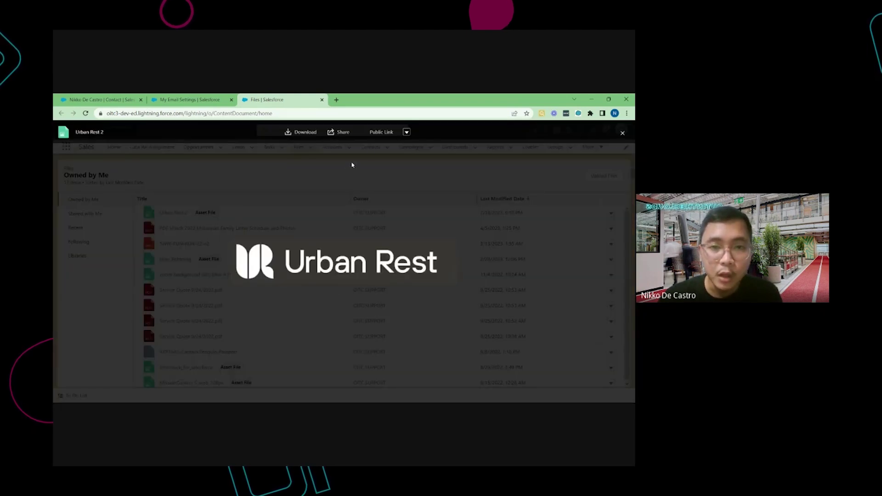
{"action": "left_click", "coordinate": [378, 134]}
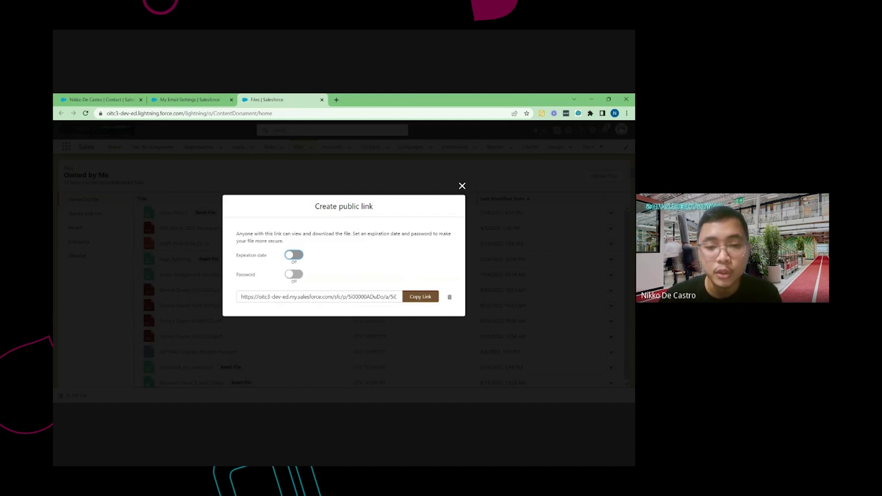
{"action": "left_click", "coordinate": [421, 297]}
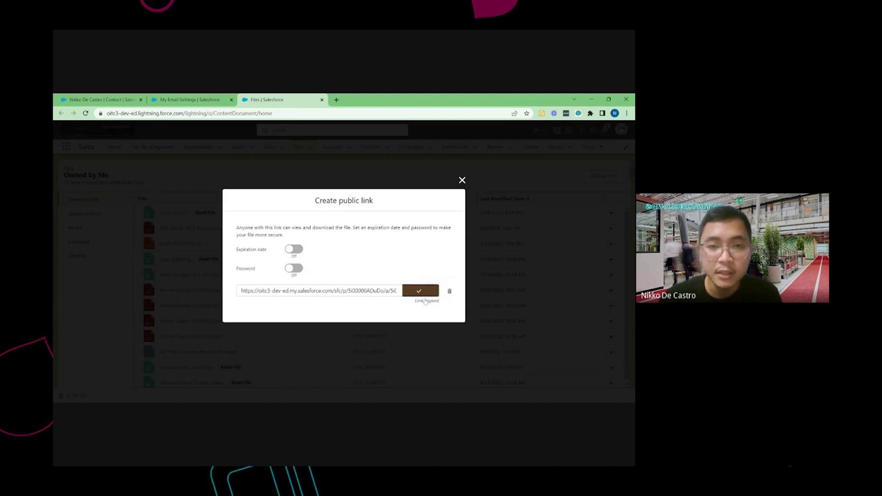
{"action": "left_click", "coordinate": [336, 100]}
{"action": "type", "text": "https://oitc3-dev-ed.my.salesforce.com/sfc/p/5i00000ADuDo/a/5i000000PtuB/uqMP_Pq90xscKPCrDWwXopSFWDyms3Gsjq30Usd9S4"}
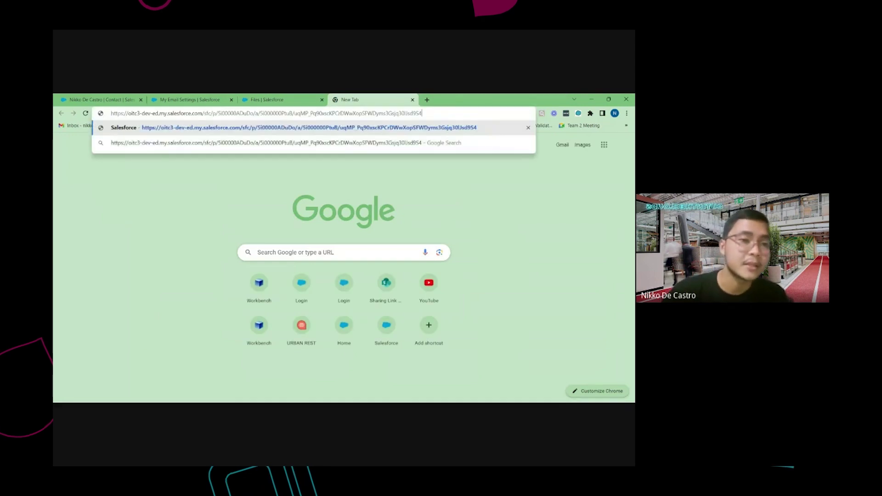
- Load the public link to confirm the Urban Rest 2 logo, then return to My Email Settings
{"action": "key", "text": "Return"}
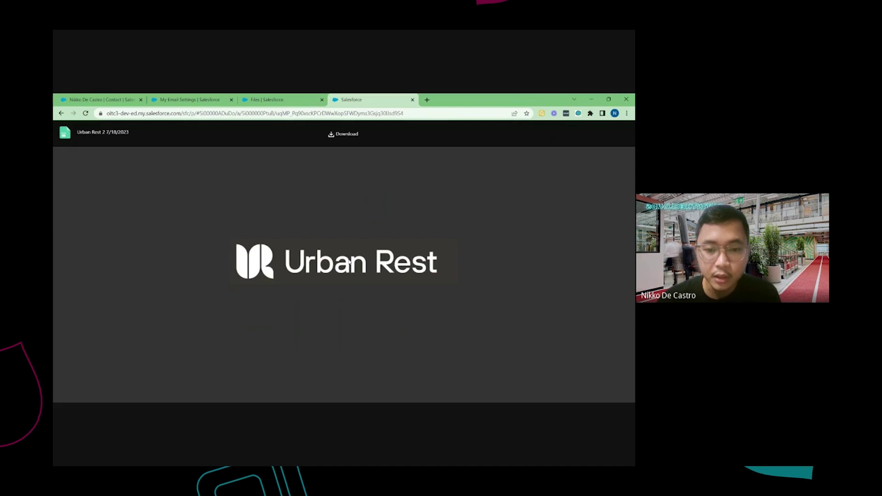
{"action": "left_click", "coordinate": [184, 98]}
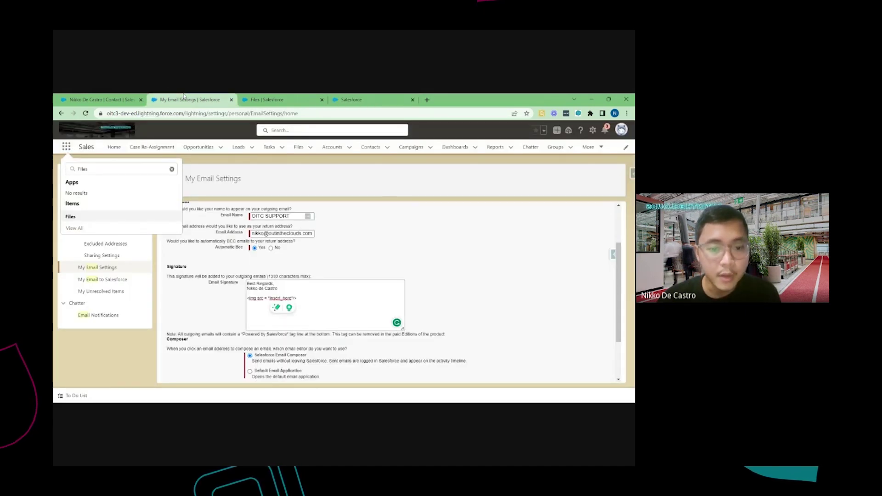
- Replace Insert_here in the signature's img tag with the logo's download URL and save
{"action": "double_click", "coordinate": [280, 298]}
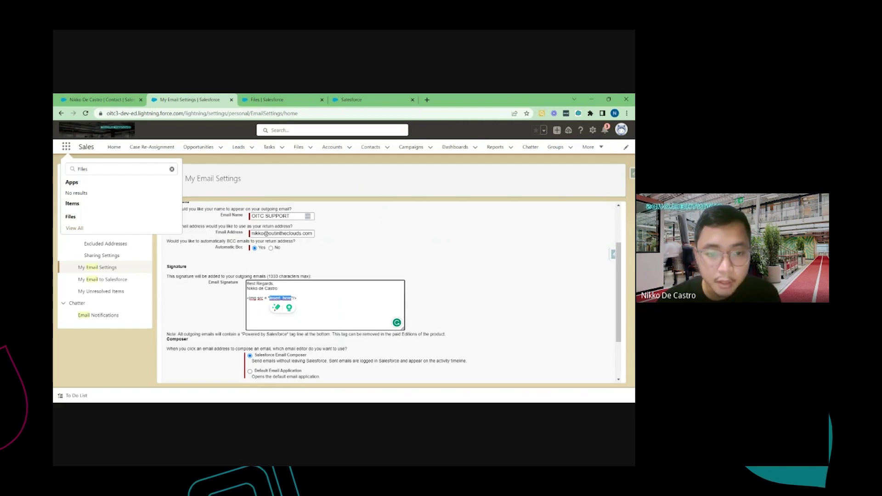
{"action": "type", "text": "https://oitc3-dev-ed.file.force.com/sfc/dist/version/renditionDownload?rendition=ORIGINAL_Png&versionId=0685I0000081AoA&operationContext=DELIVERY&contentId=05T5I00000QoOiy&page=0&d=/a/5I000000PtuB/ugMP_Pq90xscKPCrDWwXopSFWDyms3Gsjq30Usd9S4&oid=00D5I00000ADuDo&dpt=null&viewId="}
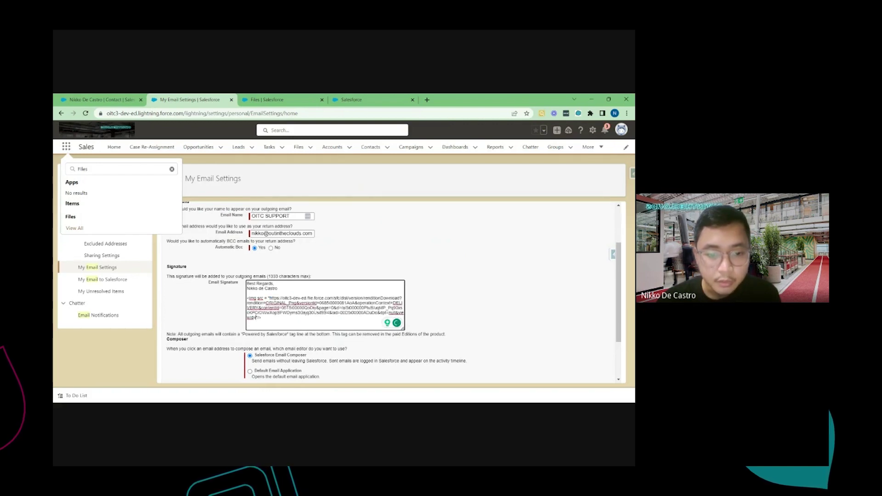
{"action": "scroll", "coordinate": [308, 359], "scroll_direction": "down", "scroll_amount": 2}
{"action": "left_click", "coordinate": [307, 373]}
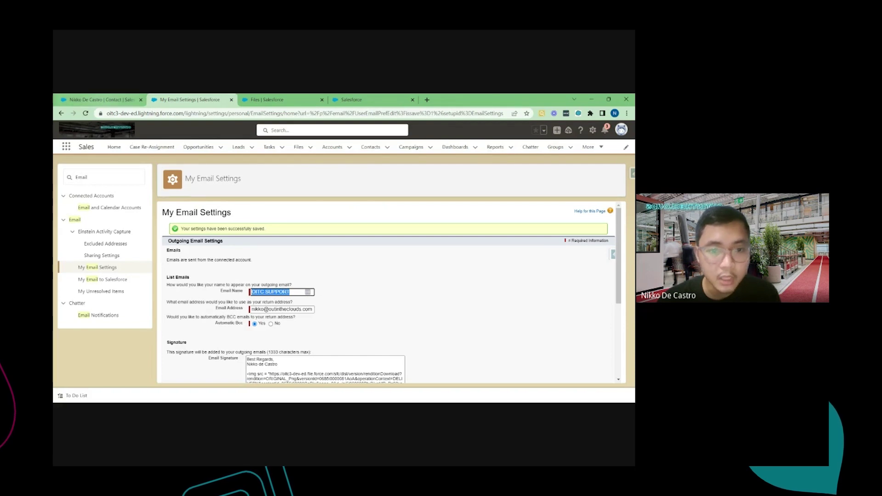
- Return to the contact record and scroll down to its cases
{"action": "left_click", "coordinate": [104, 100]}
{"action": "left_click", "coordinate": [614, 129]}
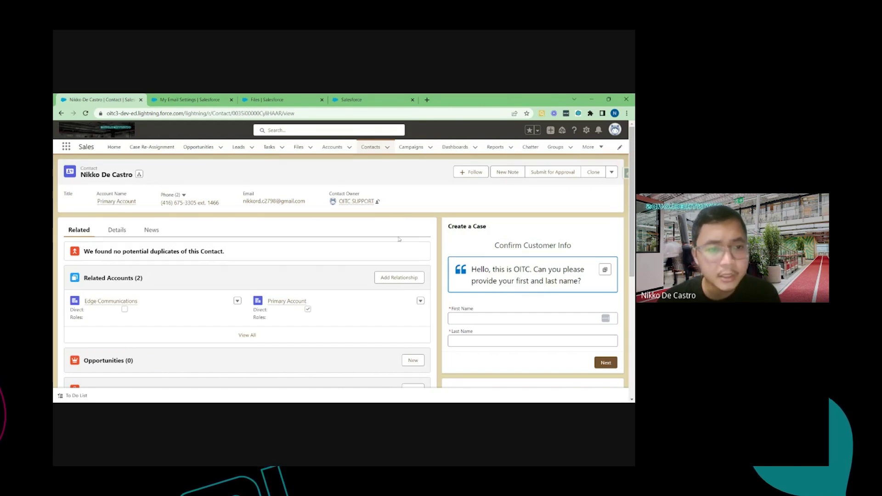
{"action": "scroll", "coordinate": [427, 275], "scroll_direction": "down", "scroll_amount": 3}
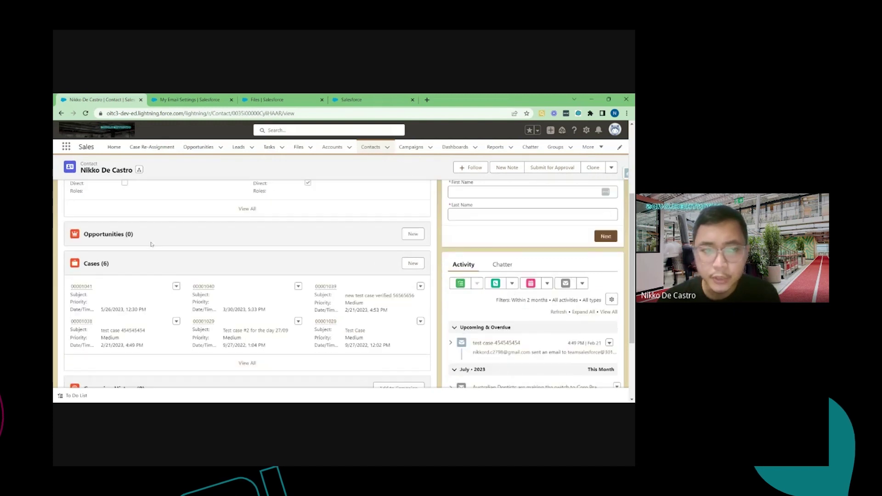
- Start a new email to the contact and scroll the body to see the Urban Rest logo in the signature
{"action": "left_click", "coordinate": [565, 283]}
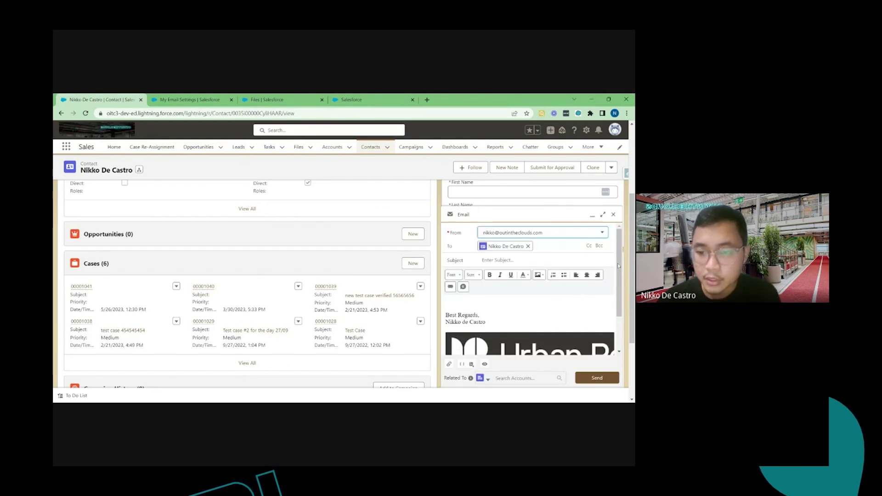
{"action": "scroll", "coordinate": [617, 282], "scroll_direction": "down", "scroll_amount": 2}
{"action": "scroll", "coordinate": [617, 282], "scroll_direction": "down", "scroll_amount": 2}
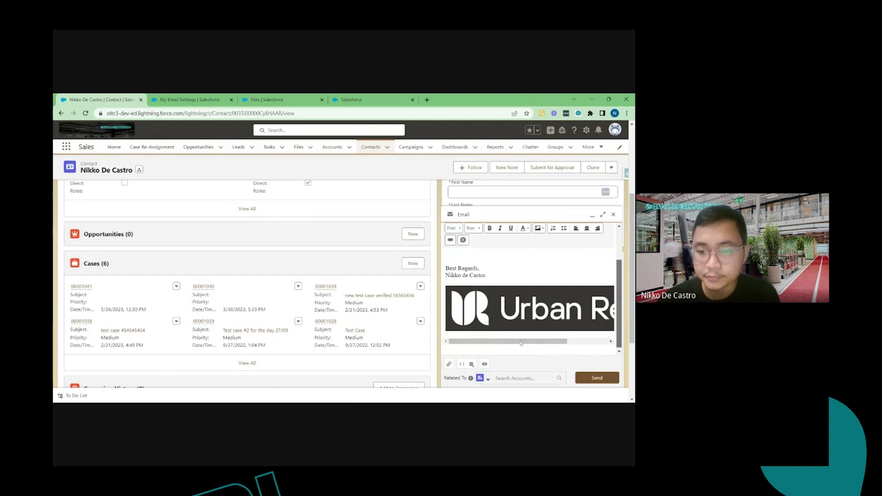
{"action": "scroll", "coordinate": [577, 344], "scroll_direction": "right", "scroll_amount": 2}
{"action": "scroll", "coordinate": [577, 345], "scroll_direction": "left", "scroll_amount": 2}
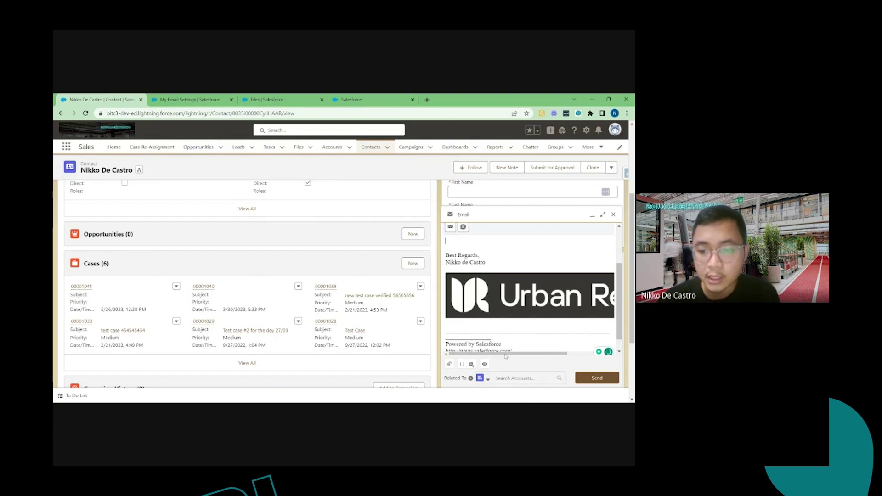
{"action": "scroll", "coordinate": [506, 357], "scroll_direction": "right", "scroll_amount": 3}
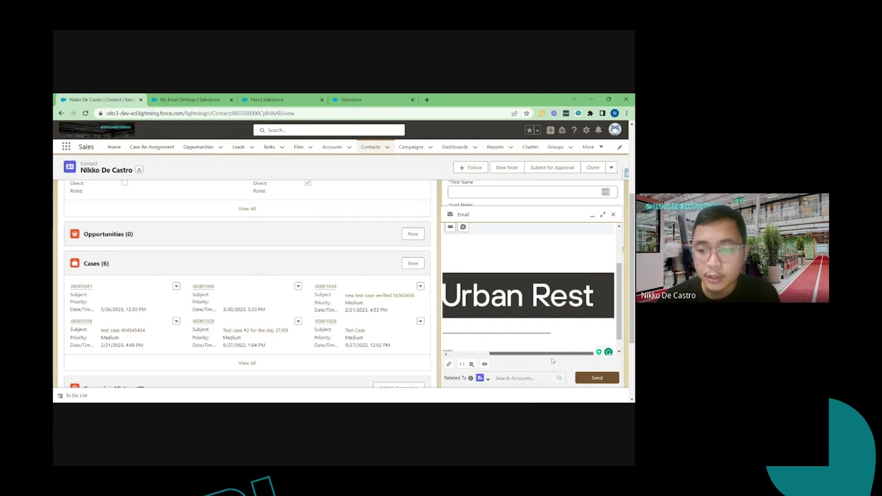
{"action": "scroll", "coordinate": [505, 356], "scroll_direction": "left", "scroll_amount": 3}
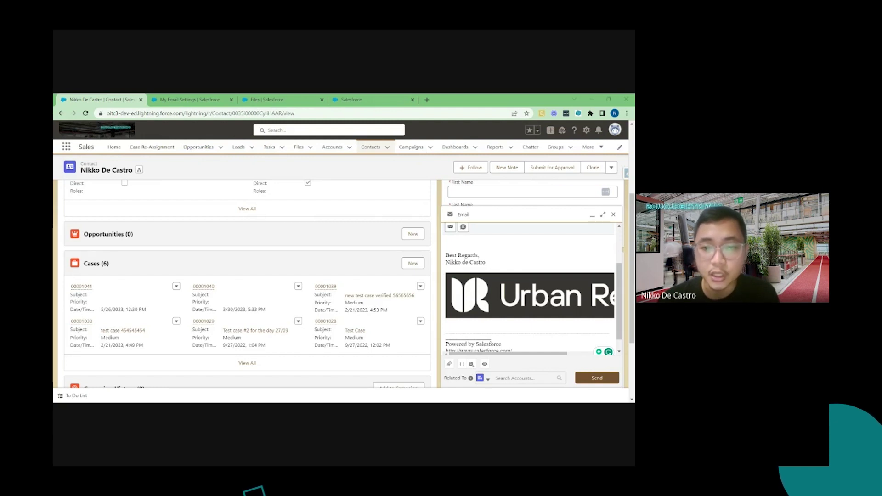
{"action": "left_click", "coordinate": [518, 296]}
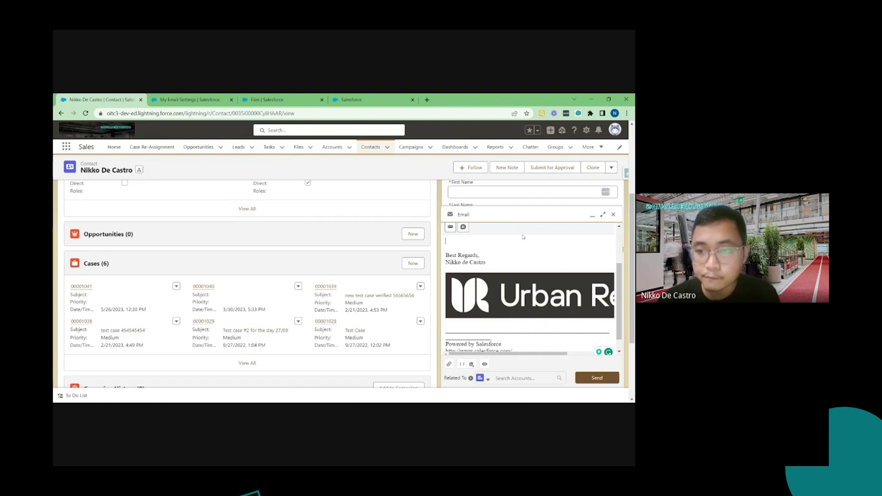
{"action": "scroll", "coordinate": [525, 305], "scroll_direction": "down", "scroll_amount": 1}
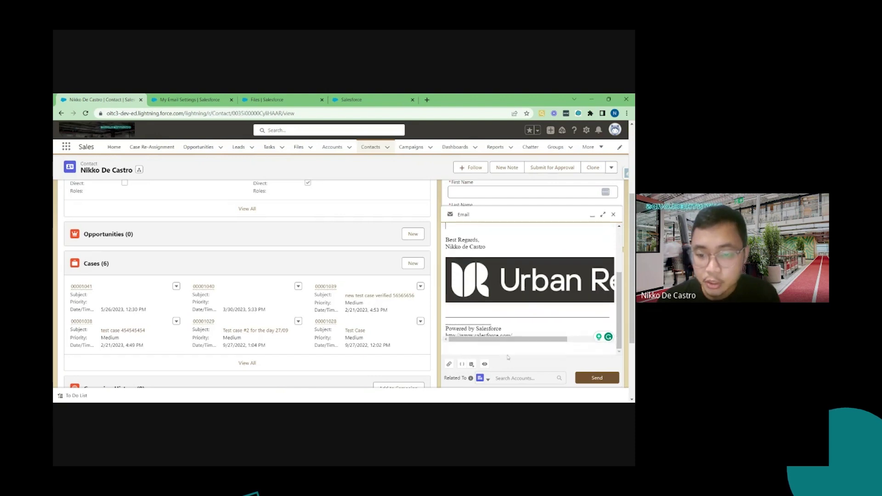
- Choose 'Email Template with Signature' from the composer's Recently Used Templates
{"action": "left_click", "coordinate": [473, 368]}
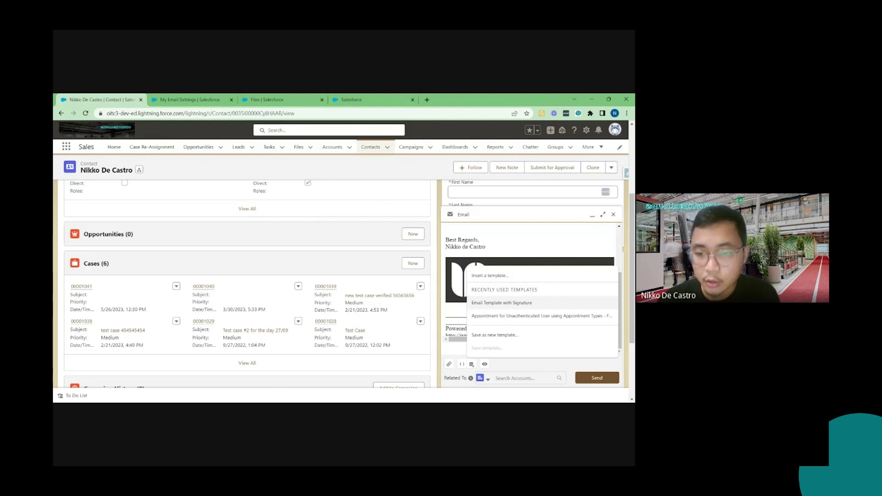
{"action": "left_click", "coordinate": [498, 303]}
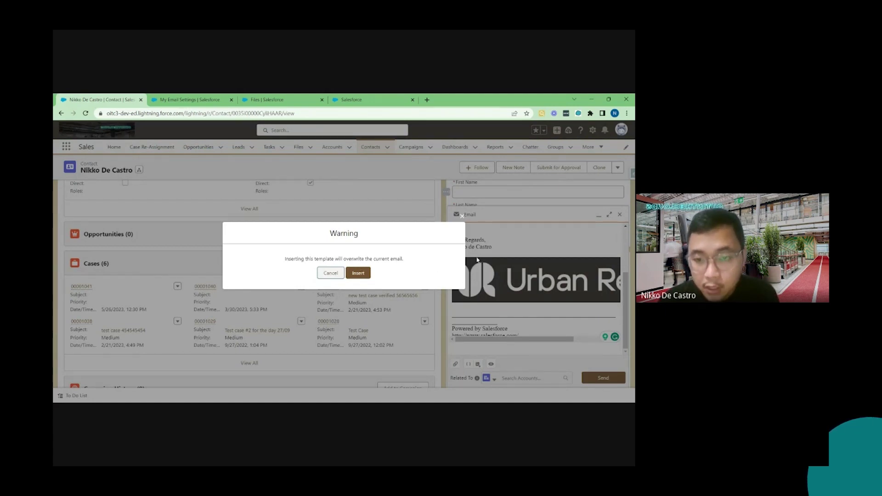
- Confirm the overwrite warning to insert the Email Template with Signature into the draft
{"action": "left_click", "coordinate": [358, 273]}
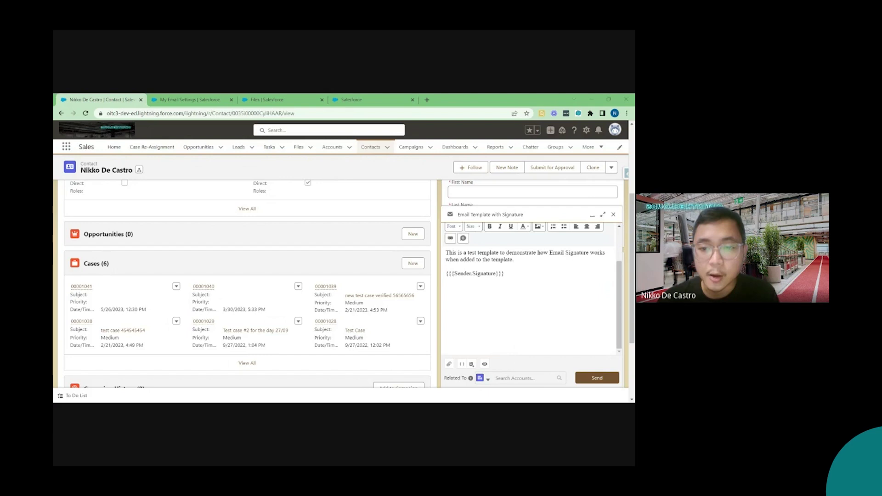
- Back on My Email Settings, select the <img src=...> tag in the Email Signature box
{"action": "left_click", "coordinate": [220, 100]}
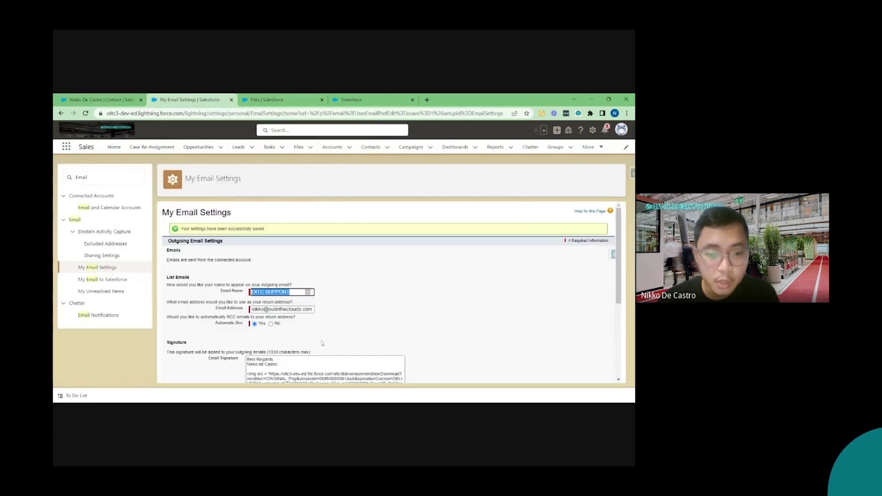
{"action": "scroll", "coordinate": [390, 294], "scroll_direction": "down", "scroll_amount": 5}
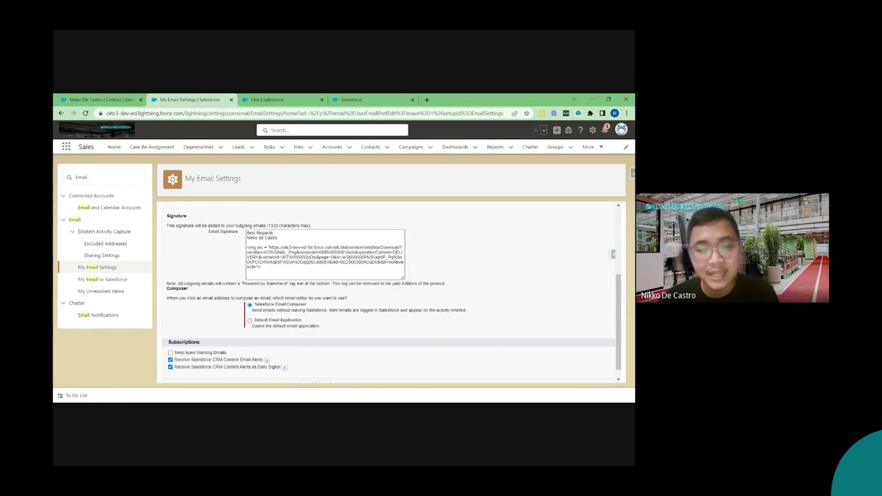
{"action": "mouse_move", "coordinate": [275, 268]}
{"action": "left_mouse_down"}
{"action": "mouse_move", "coordinate": [321, 252]}
{"action": "mouse_move", "coordinate": [247, 249]}
{"action": "left_mouse_up"}
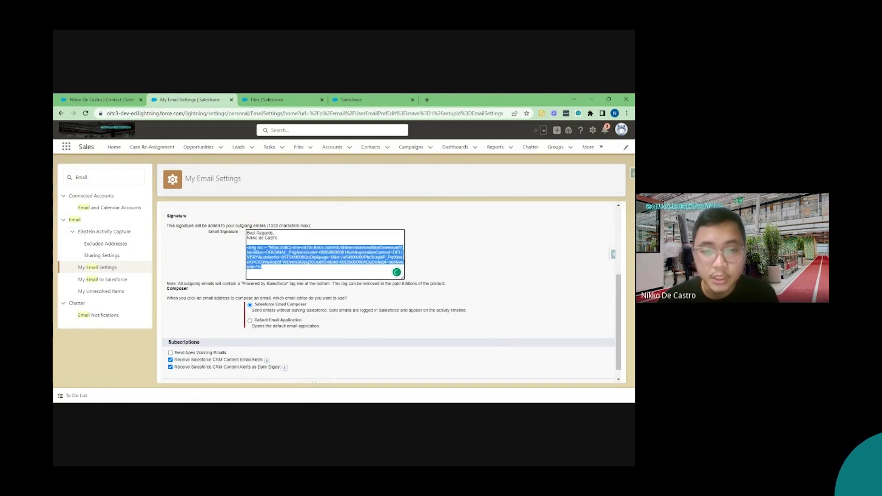
{"action": "key", "text": "Right"}
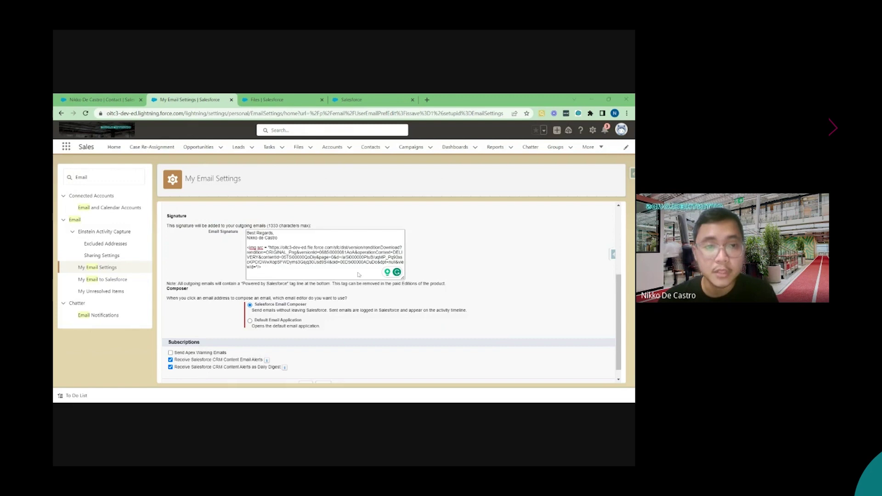
{"action": "key", "text": "alt+Tab"}
{"action": "left_click", "coordinate": [106, 98]}
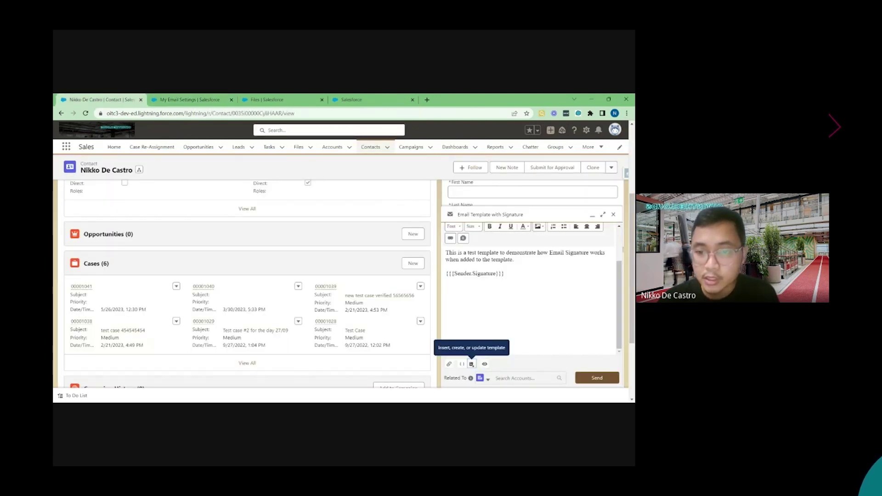
{"action": "left_click_drag", "start_coordinate": [505, 274], "coordinate": [445, 273]}
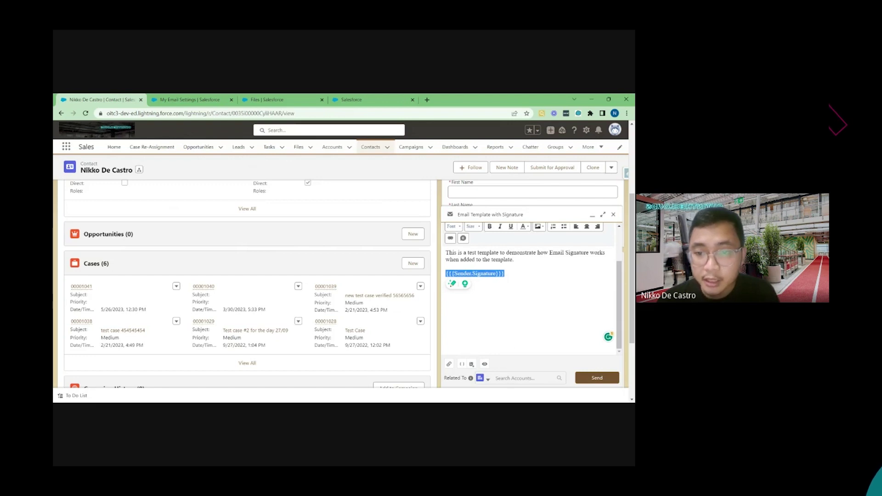
{"action": "left_click", "coordinate": [192, 99]}
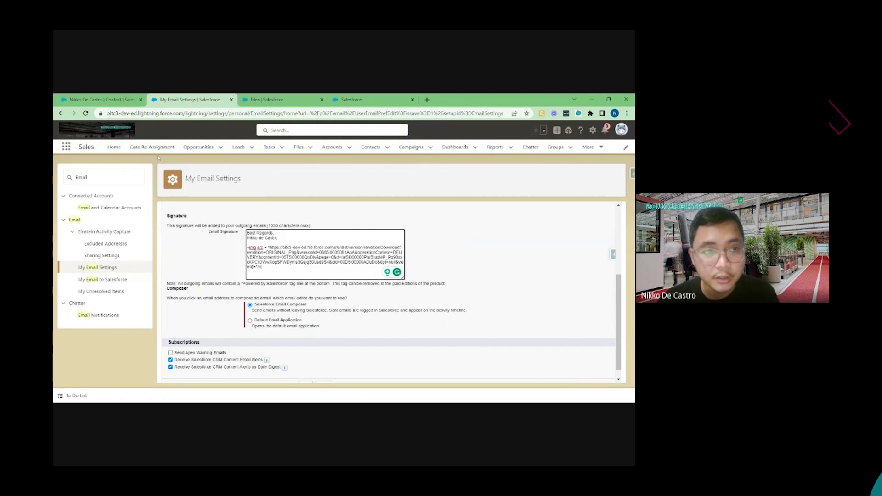
{"action": "left_click", "coordinate": [115, 100]}
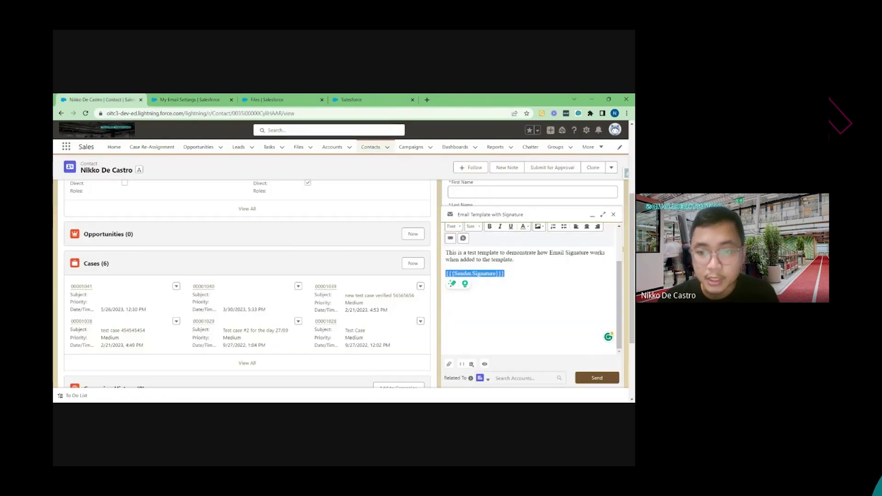
{"action": "key", "text": "alt+Tab"}
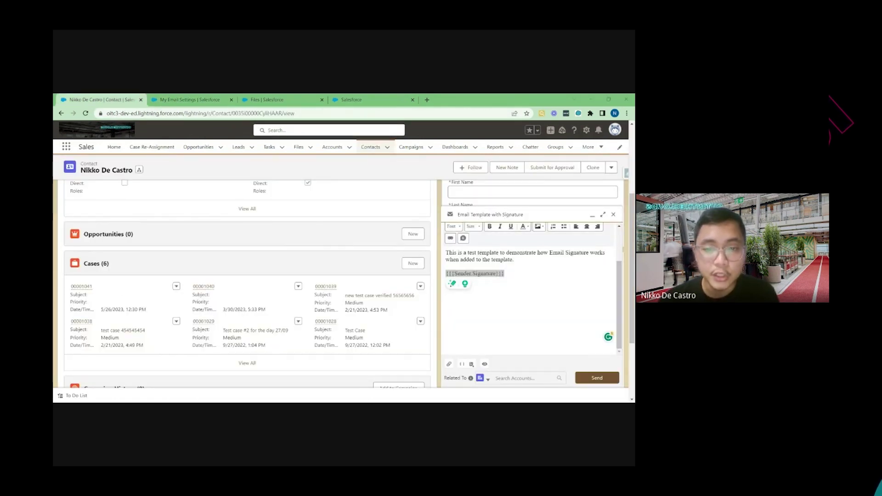
{"action": "key", "text": "alt+Tab"}
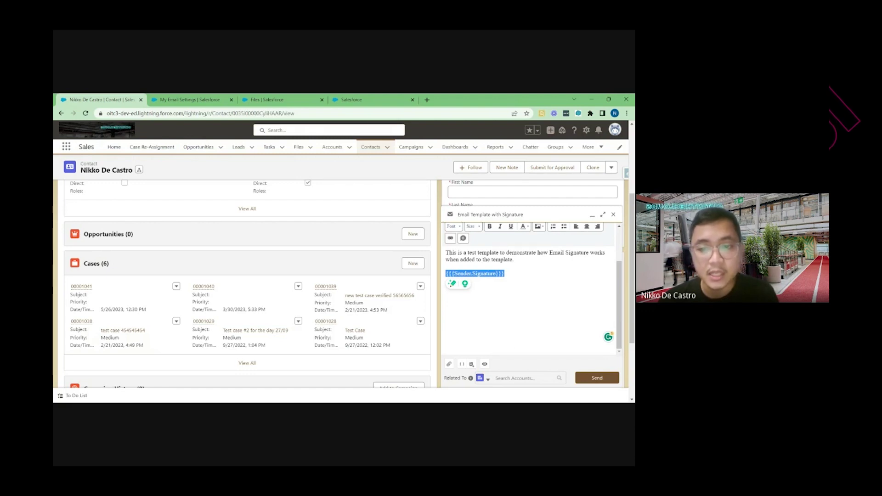
{"action": "key", "text": "ctrl+Tab"}
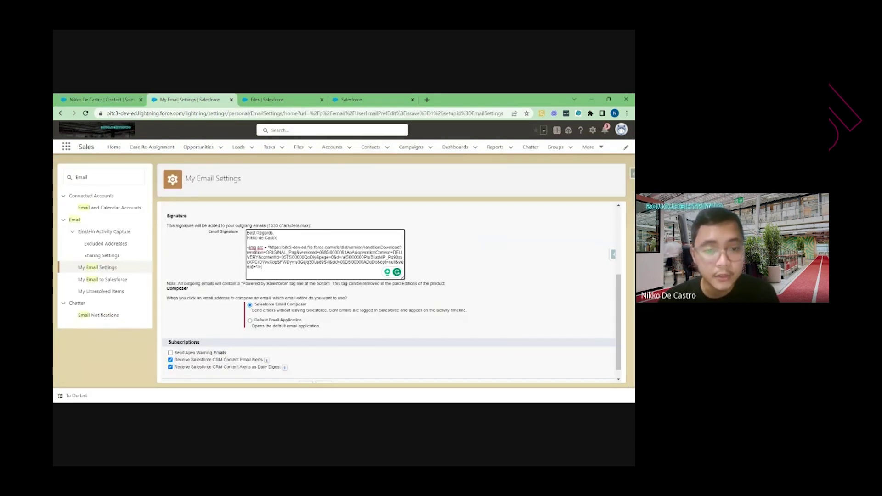
- Select the full img tag in the signature, then return to the contact's email draft
{"action": "left_click_drag", "start_coordinate": [262, 267], "coordinate": [244, 249]}
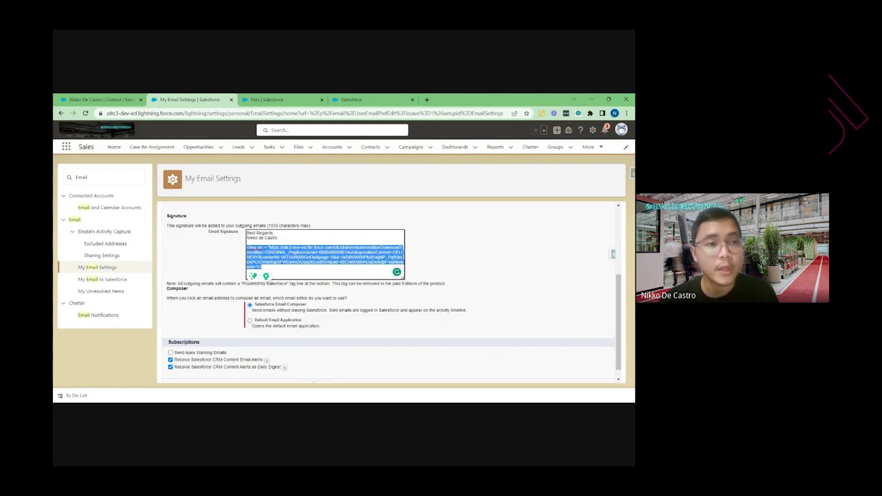
{"action": "left_click", "coordinate": [98, 99]}
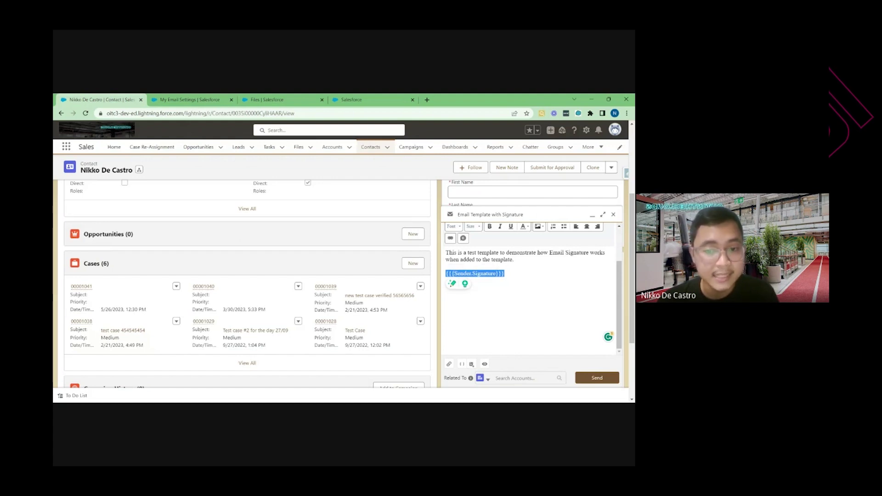
{"action": "key", "text": "alt+Tab"}
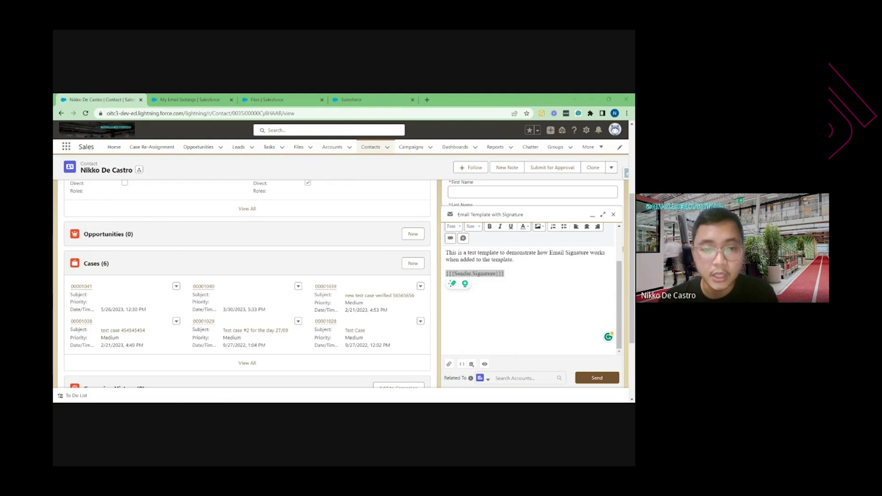
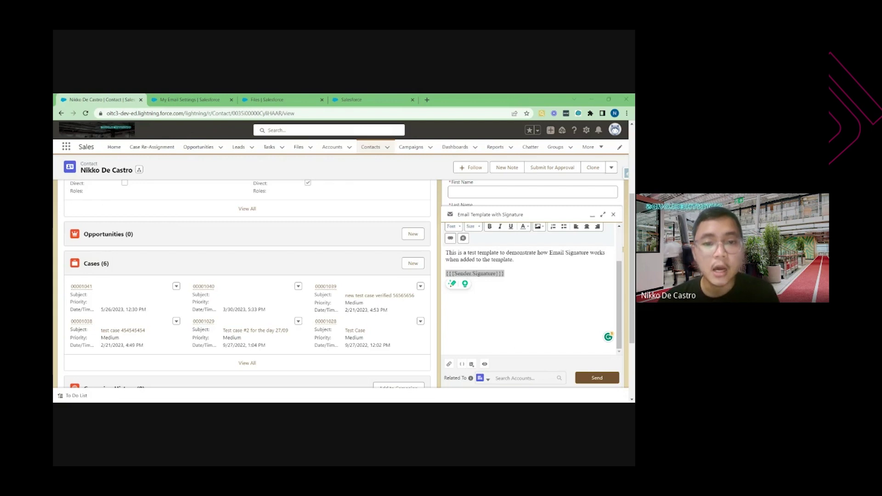
{"action": "key", "text": "alt+Tab"}
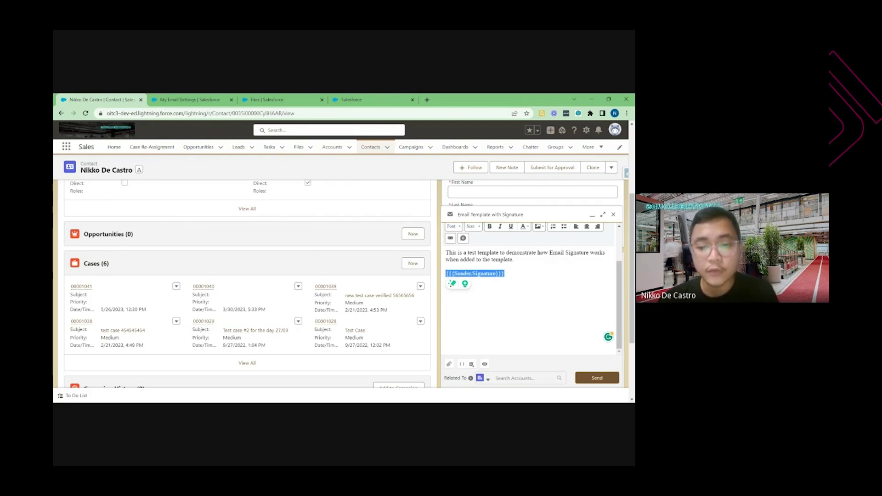
{"action": "key", "text": "alt+Tab"}
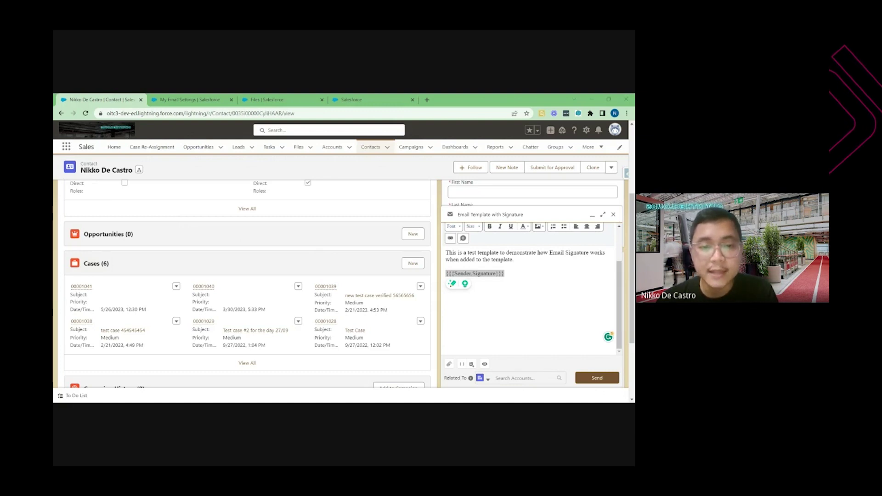
- Replace the Email Signature in My Email Settings with the pasted HTML code and save it
{"action": "left_click", "coordinate": [195, 100]}
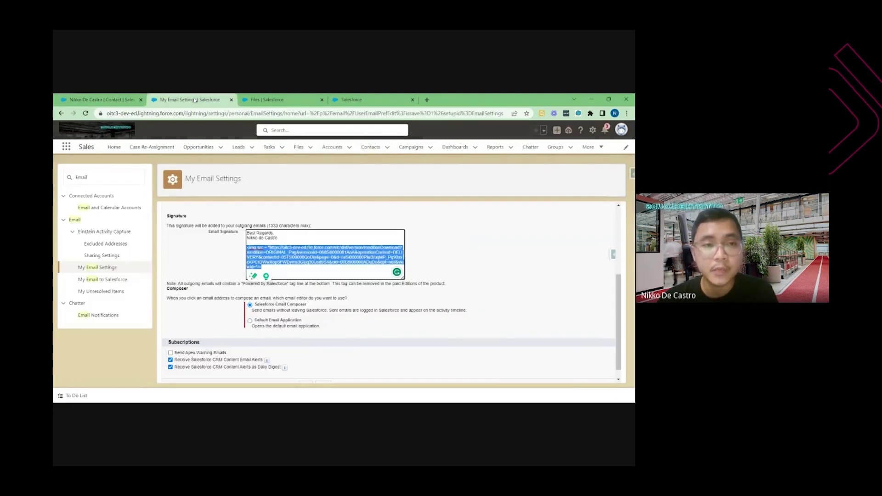
{"action": "key", "text": "ctrl+a"}
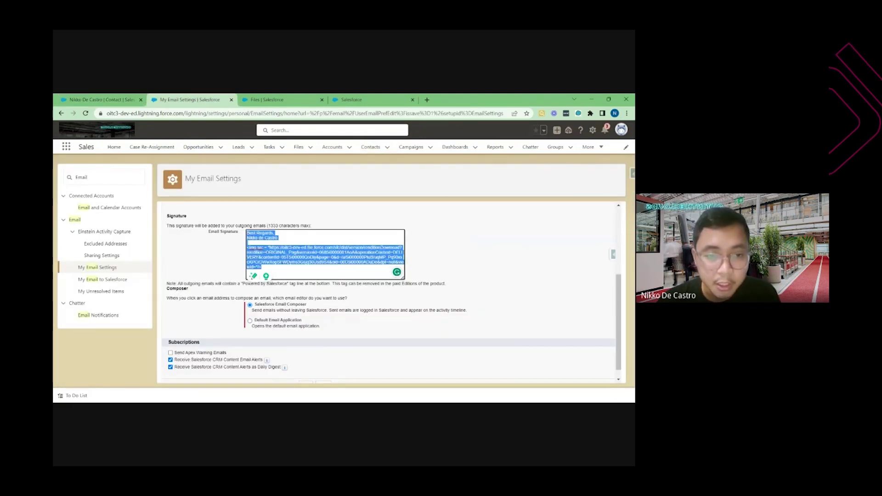
{"action": "key", "text": "ctrl+v"}
{"action": "left_click_drag", "start_coordinate": [403, 278], "coordinate": [426, 342]}
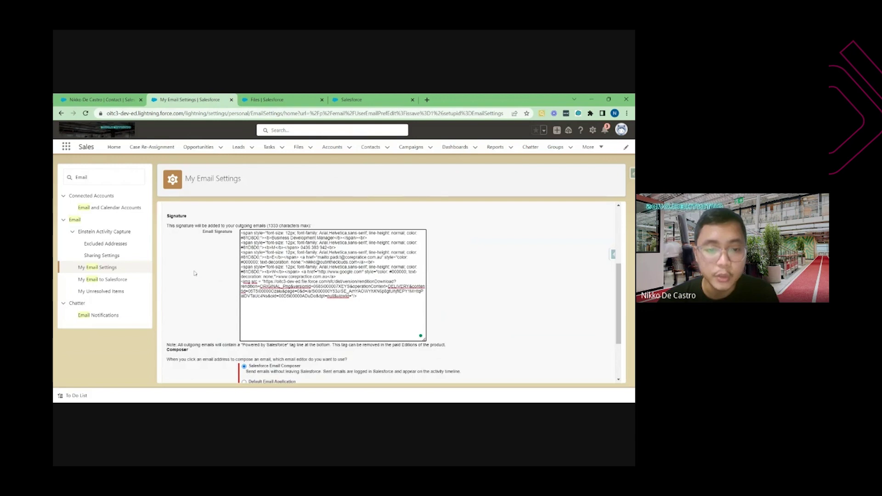
{"action": "scroll", "coordinate": [195, 276], "scroll_direction": "down", "scroll_amount": 3}
{"action": "left_click", "coordinate": [306, 374]}
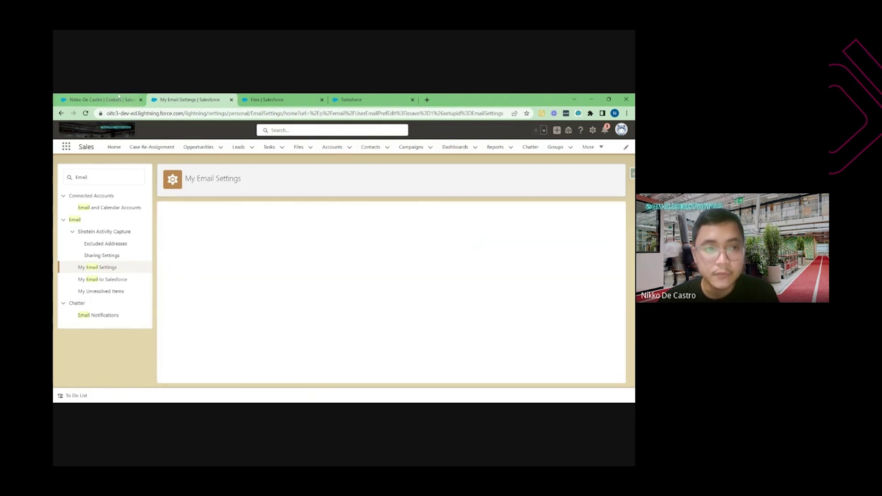
{"action": "left_click", "coordinate": [99, 99]}
- Reload the contact record and scroll the email draft to show the rendered logo, title, phone and website signature
{"action": "left_click", "coordinate": [85, 113]}
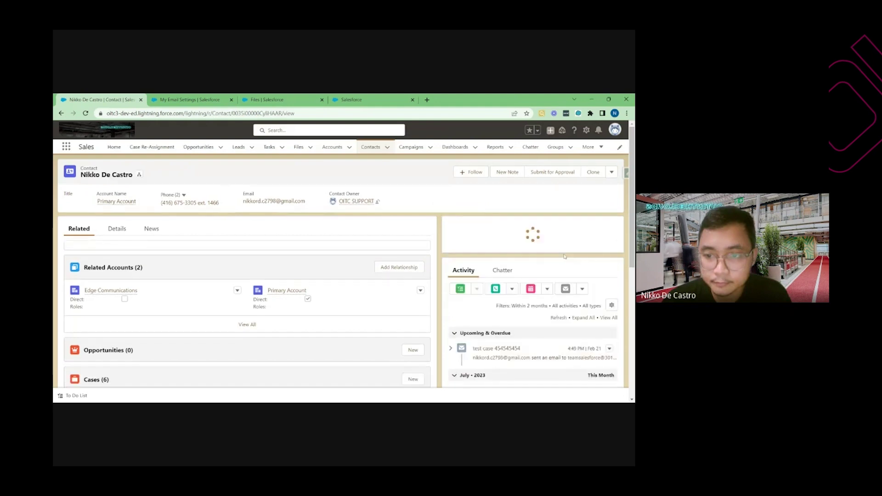
{"action": "scroll", "coordinate": [555, 307], "scroll_direction": "down", "scroll_amount": 3}
{"action": "scroll", "coordinate": [554, 307], "scroll_direction": "down", "scroll_amount": 3}
{"action": "scroll", "coordinate": [559, 250], "scroll_direction": "up", "scroll_amount": 4}
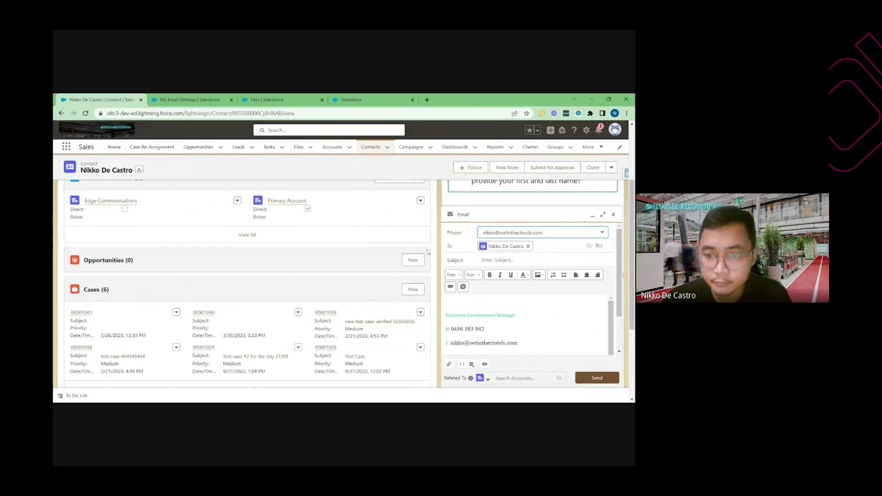
{"action": "left_click_drag", "start_coordinate": [619, 262], "coordinate": [617, 297]}
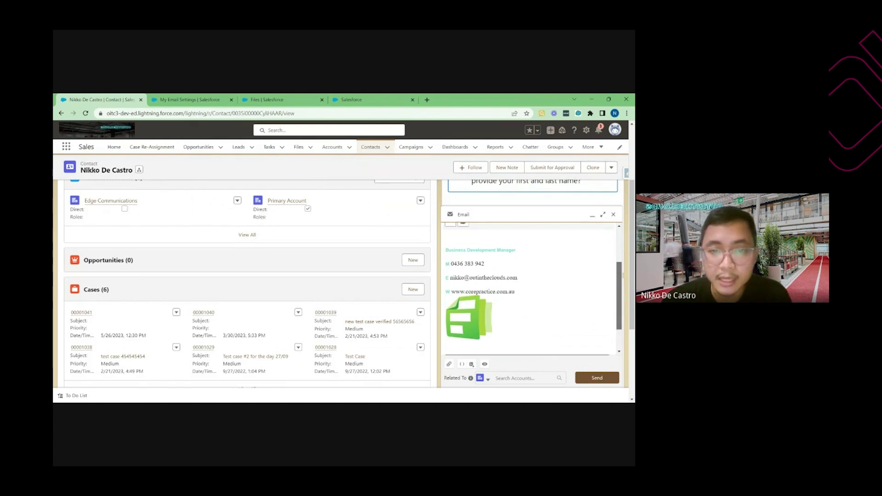